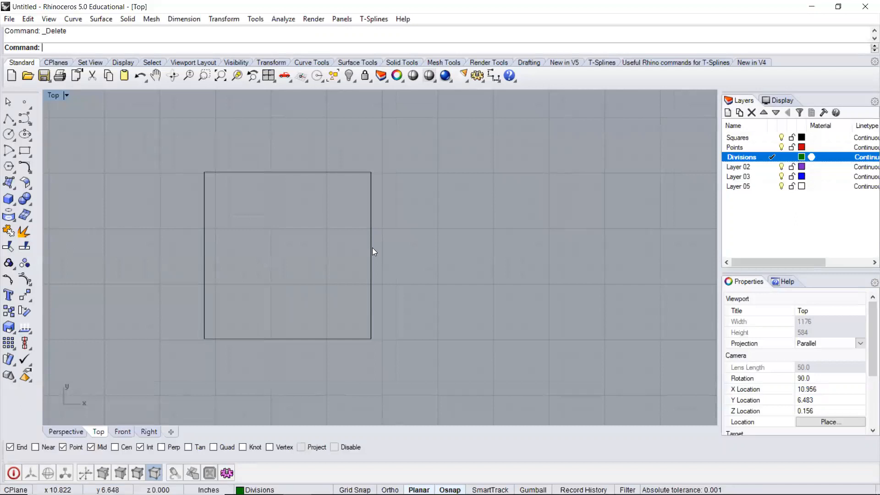
- Reposition the square freehand so it ends about 1.1 inches to the left of its starting place, and deselect it
{"action": "left_click", "coordinate": [371, 208]}
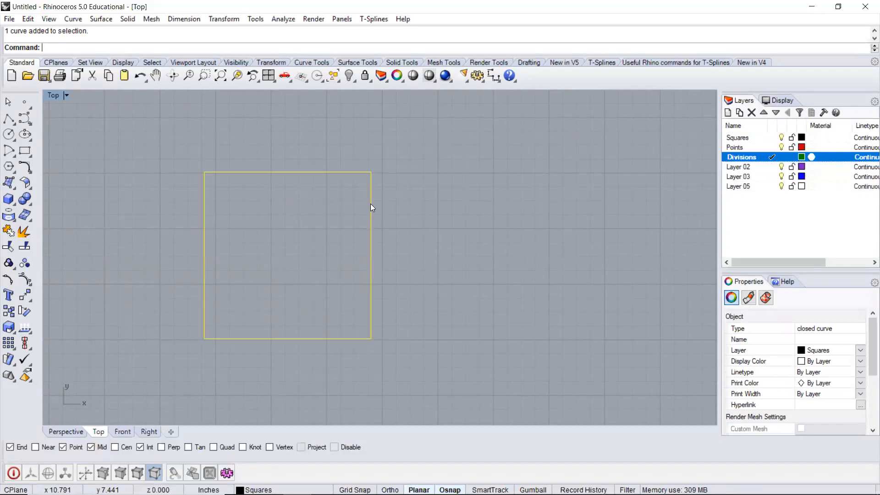
{"action": "left_click_drag", "start_coordinate": [370, 203], "coordinate": [328, 148]}
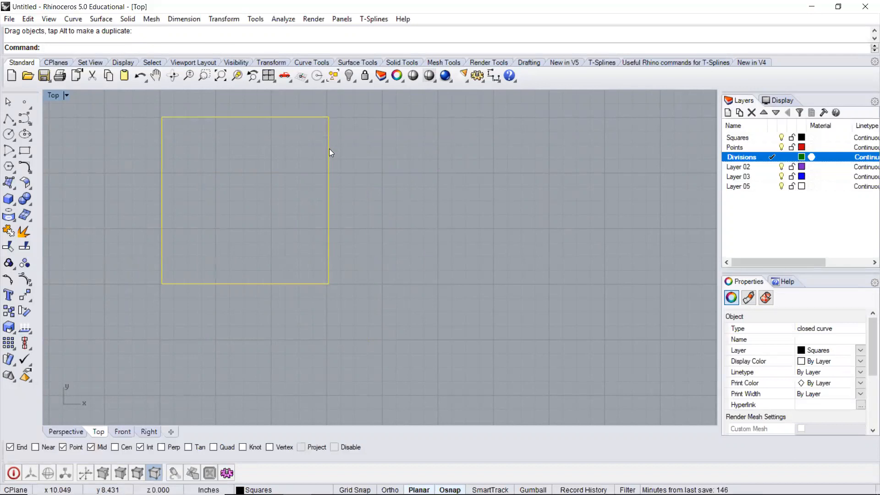
{"action": "left_click_drag", "start_coordinate": [330, 152], "coordinate": [309, 203]}
{"action": "left_click", "coordinate": [350, 211]}
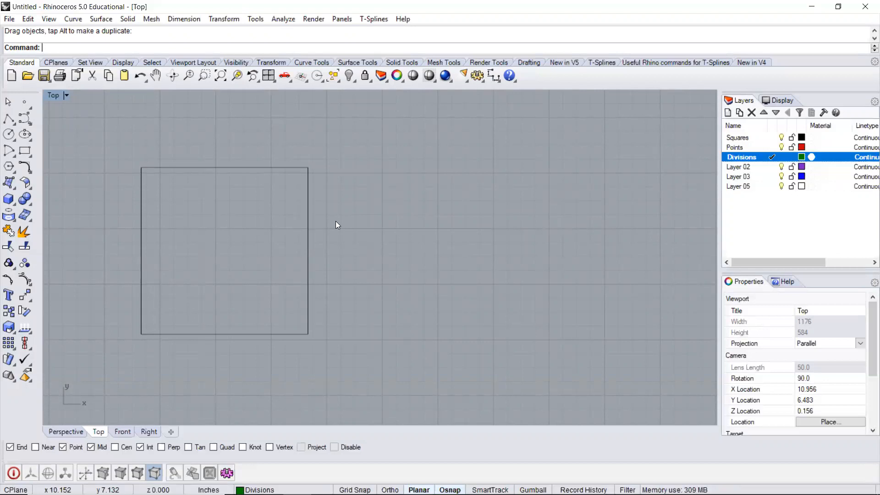
- Move the square exactly 5 inches to the right from its upper-left corner, with Ortho on
{"action": "type", "text": "Move"}
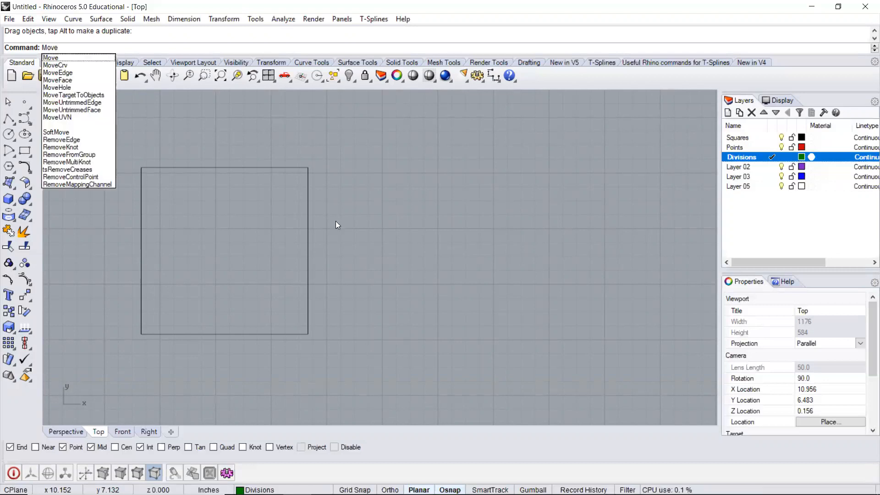
{"action": "key", "text": "Return"}
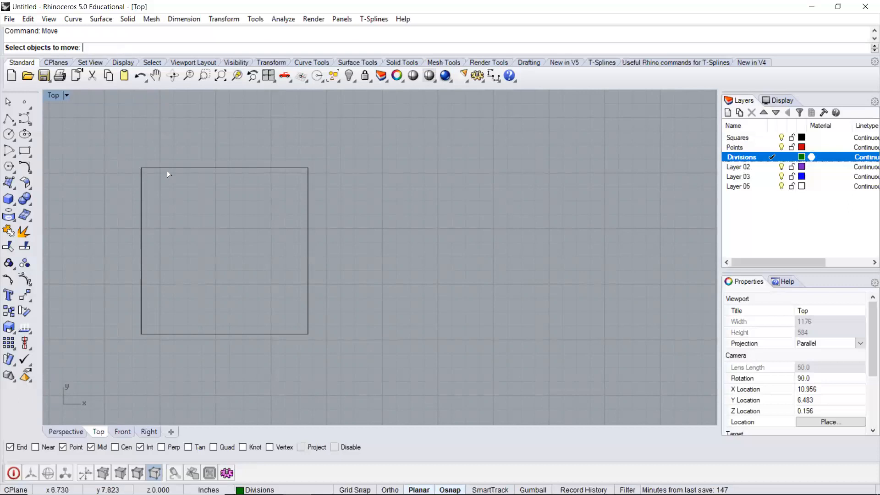
{"action": "left_click", "coordinate": [185, 168]}
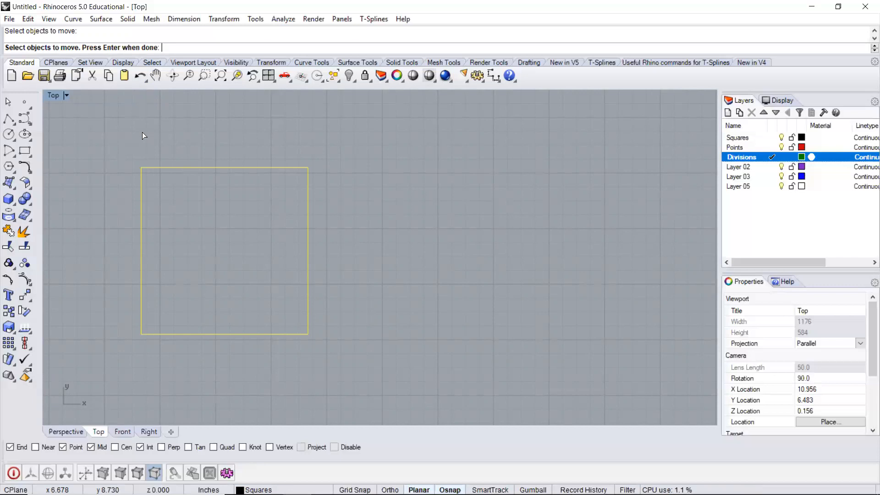
{"action": "key", "text": "Return"}
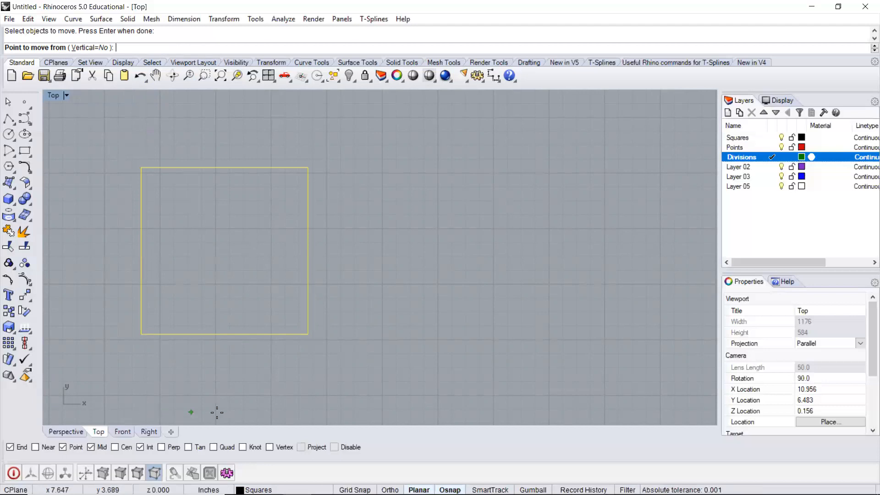
{"action": "left_click", "coordinate": [142, 168]}
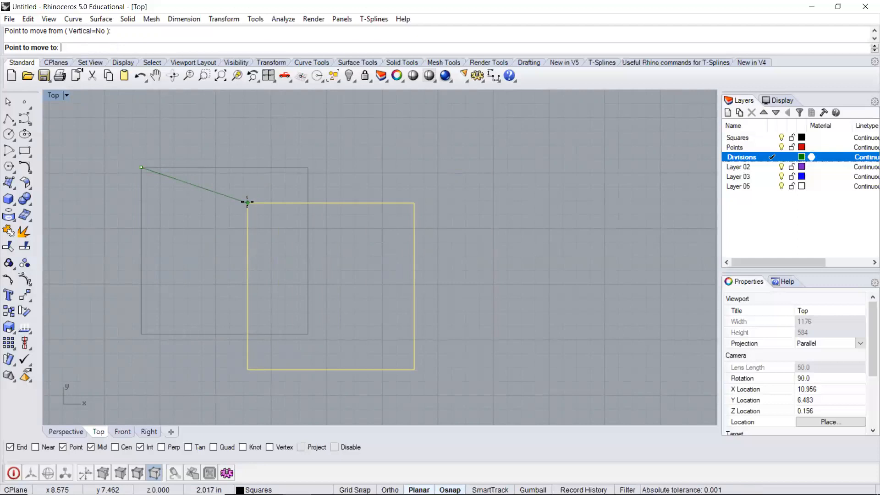
{"action": "type", "text": "5"}
{"action": "key", "text": "Return"}
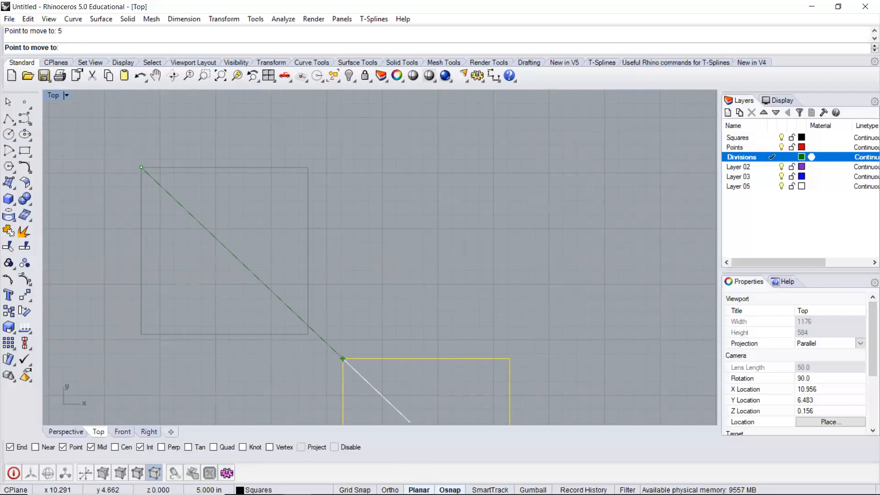
{"action": "key", "text": "F8"}
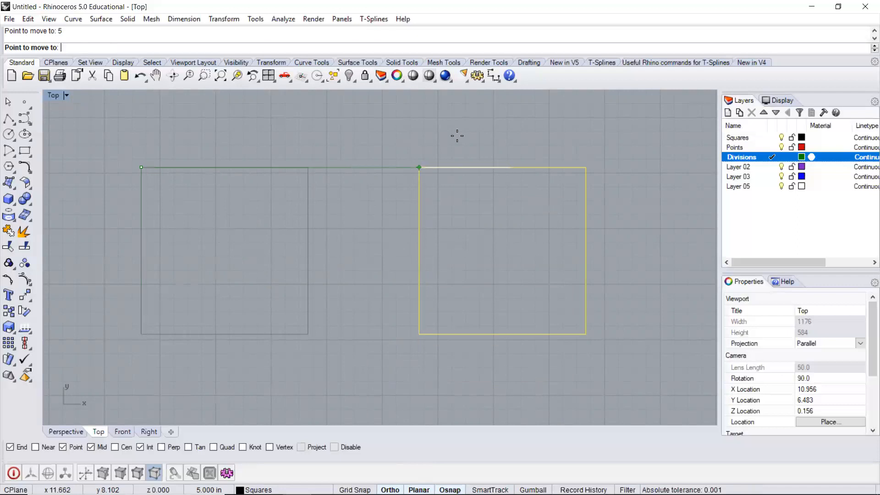
{"action": "scroll", "coordinate": [320, 169], "scroll_direction": "down", "scroll_amount": 8}
{"action": "right_click_drag", "start_coordinate": [323, 170], "coordinate": [363, 218]}
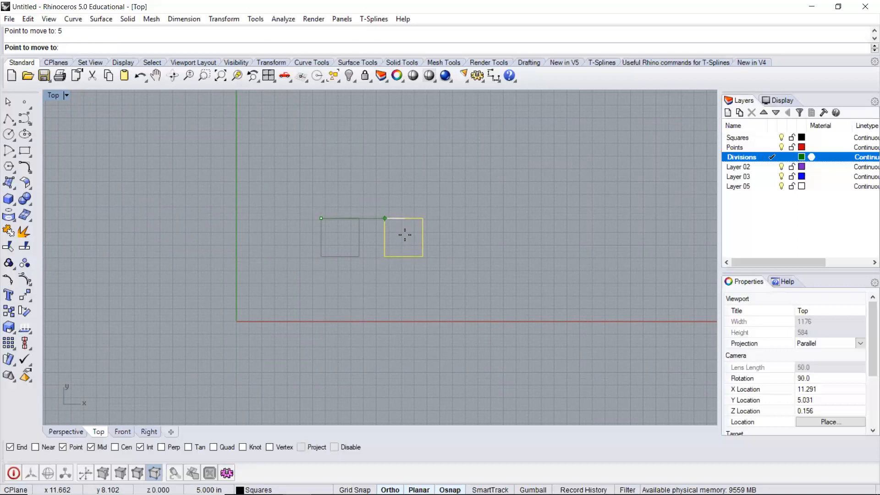
{"action": "left_click", "coordinate": [404, 235]}
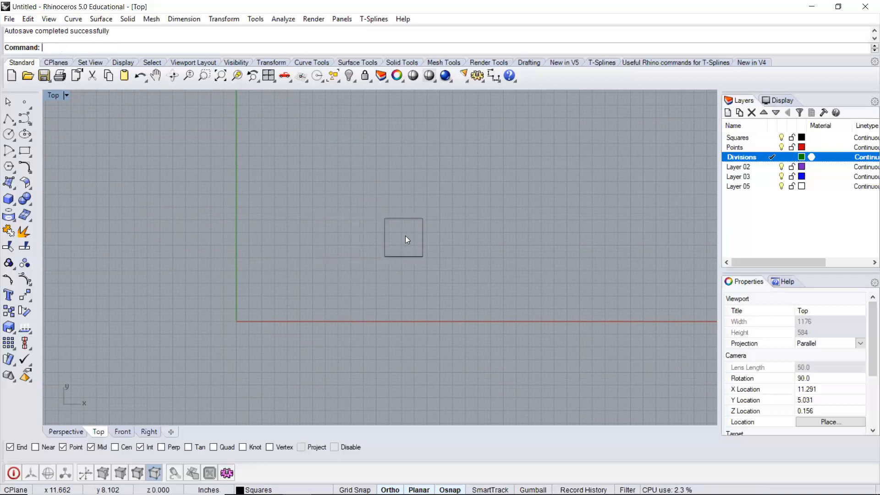
- Begin a Rotate of the square and limit the active object snaps to End and Cen
{"action": "scroll", "coordinate": [405, 235], "scroll_direction": "up", "scroll_amount": 5}
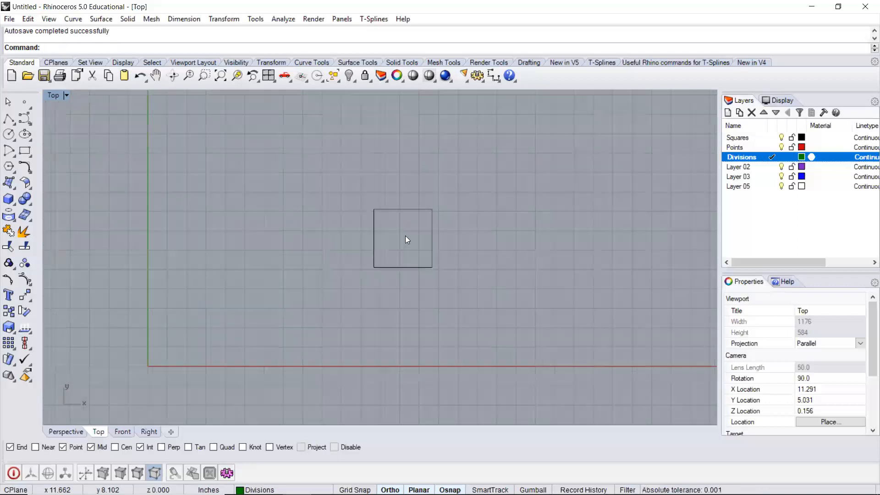
{"action": "right_click_drag", "start_coordinate": [405, 236], "coordinate": [215, 238]}
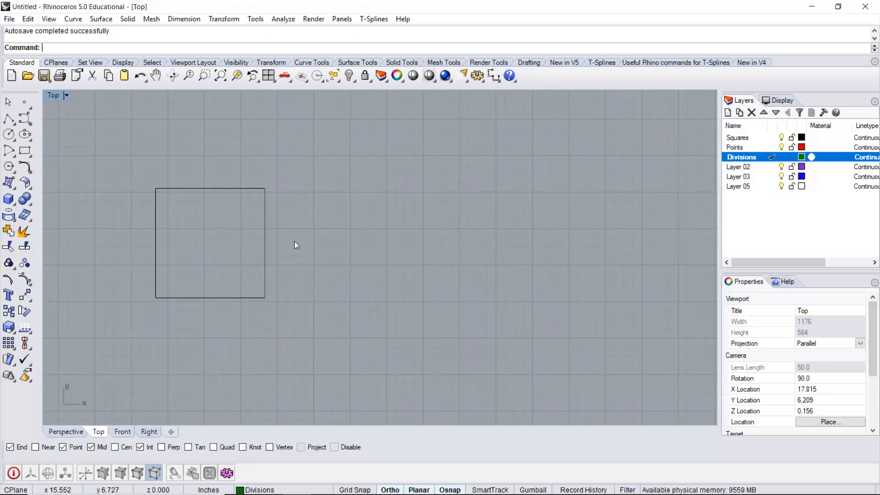
{"action": "right_click_drag", "start_coordinate": [269, 245], "coordinate": [366, 253]}
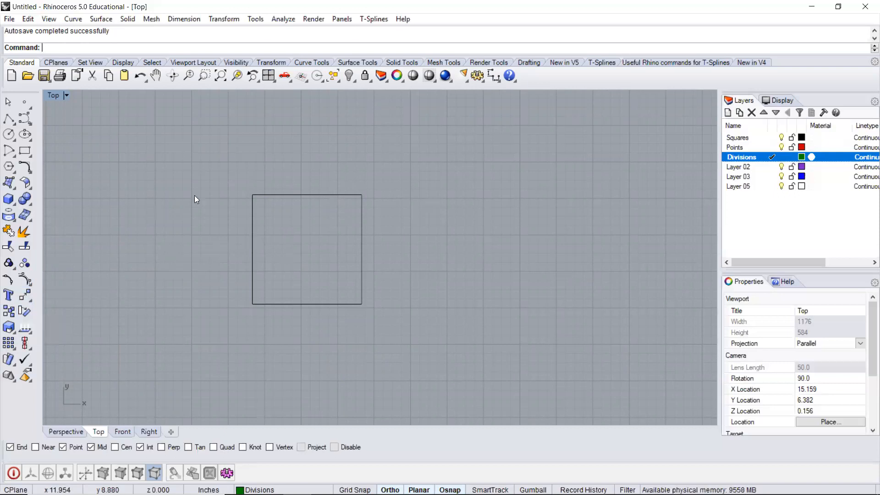
{"action": "type", "text": "Rotate"}
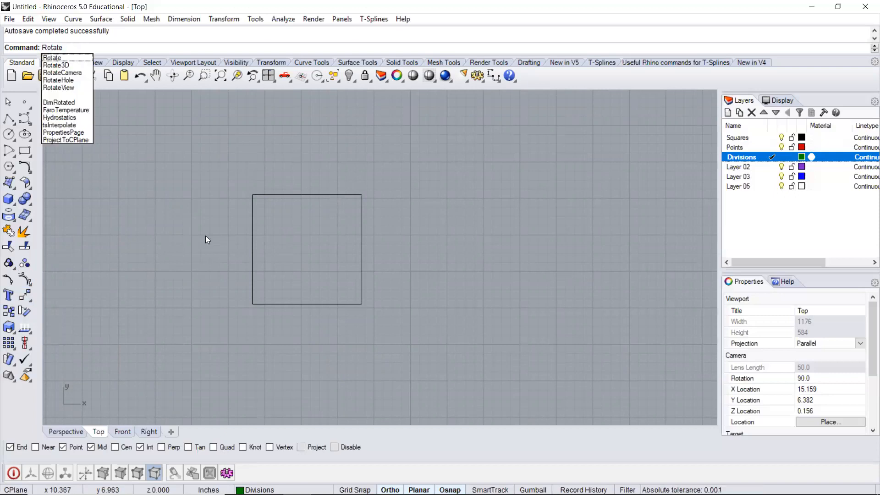
{"action": "key", "text": "Return"}
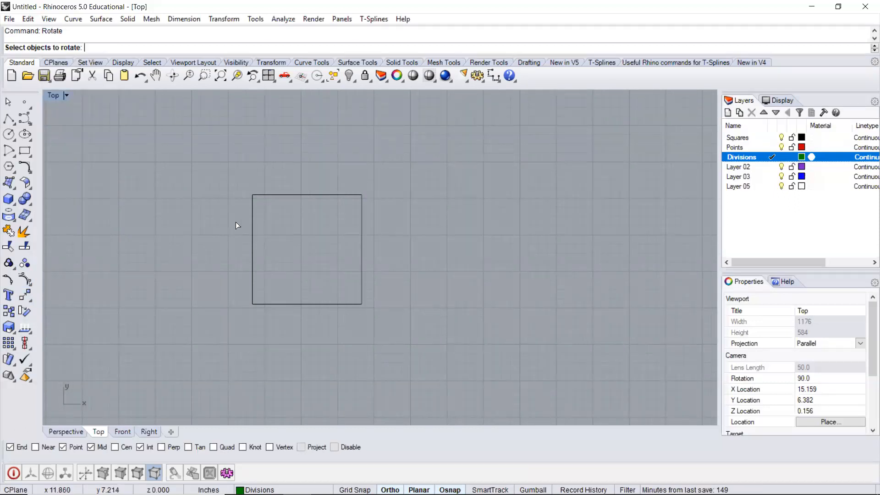
{"action": "left_click", "coordinate": [287, 194]}
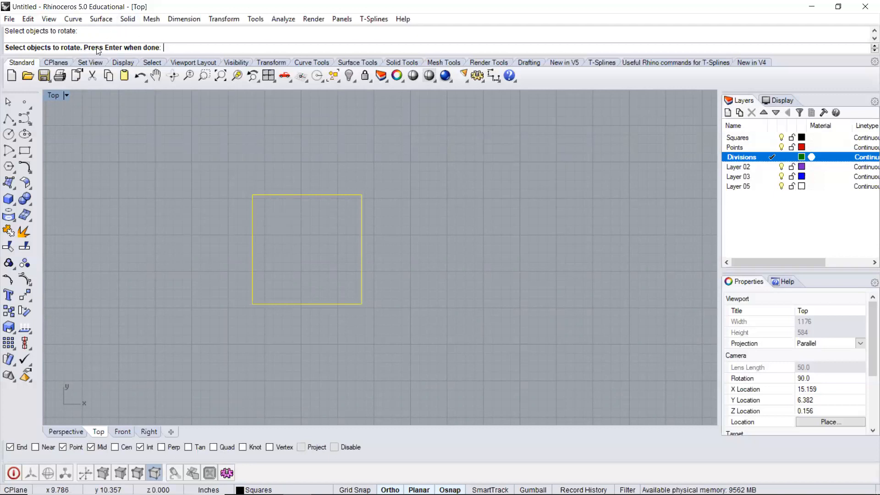
{"action": "key", "text": "Return"}
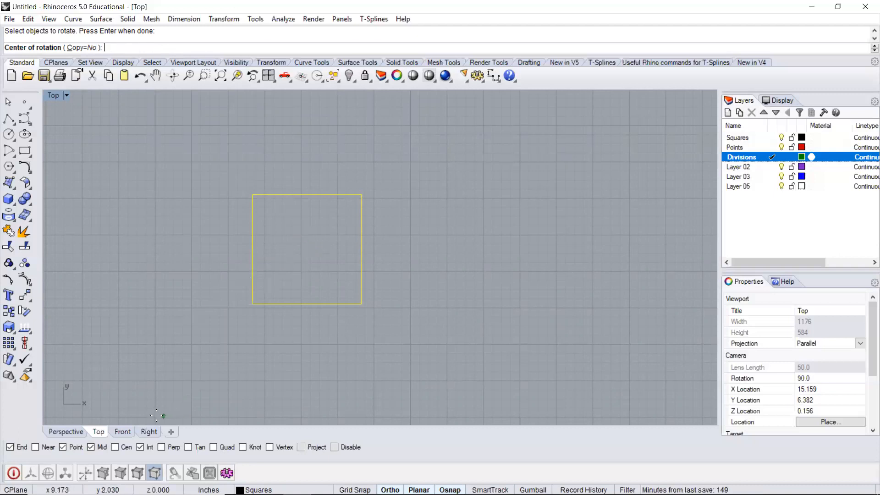
{"action": "left_click", "coordinate": [113, 446]}
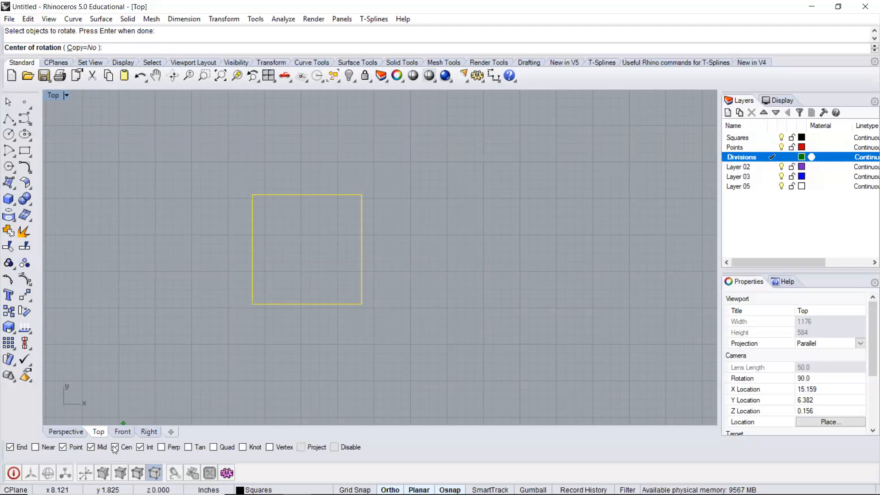
{"action": "left_click", "coordinate": [139, 446]}
{"action": "left_click", "coordinate": [63, 447]}
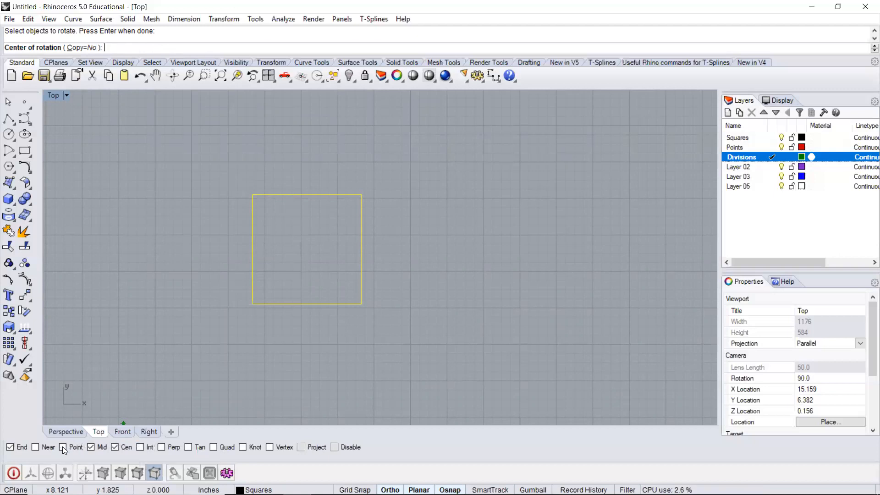
{"action": "left_click", "coordinate": [91, 447]}
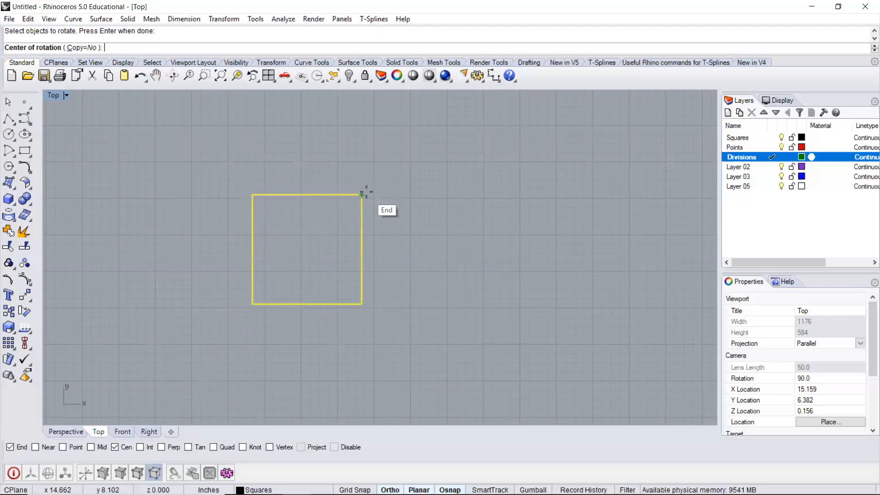
- Rotate the square 45 degrees about its lower-left corner, using the lower-right corner as first reference point and Ortho off
{"action": "left_click", "coordinate": [251, 303]}
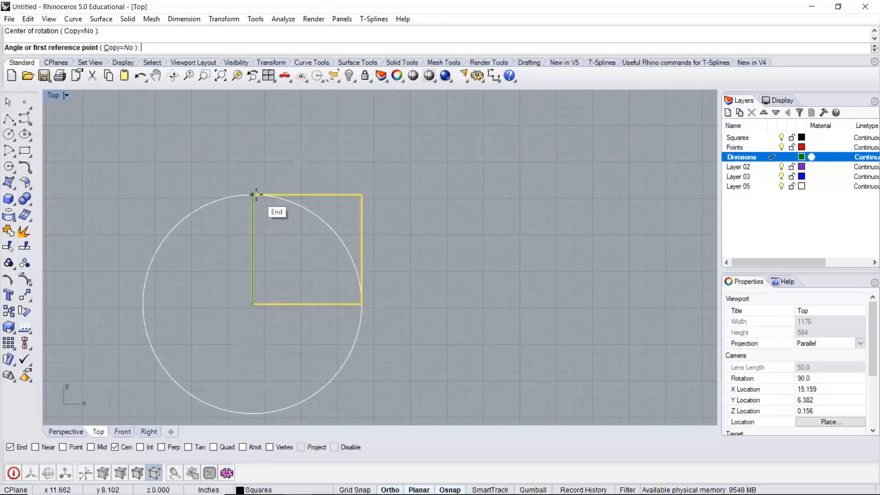
{"action": "left_click", "coordinate": [359, 299]}
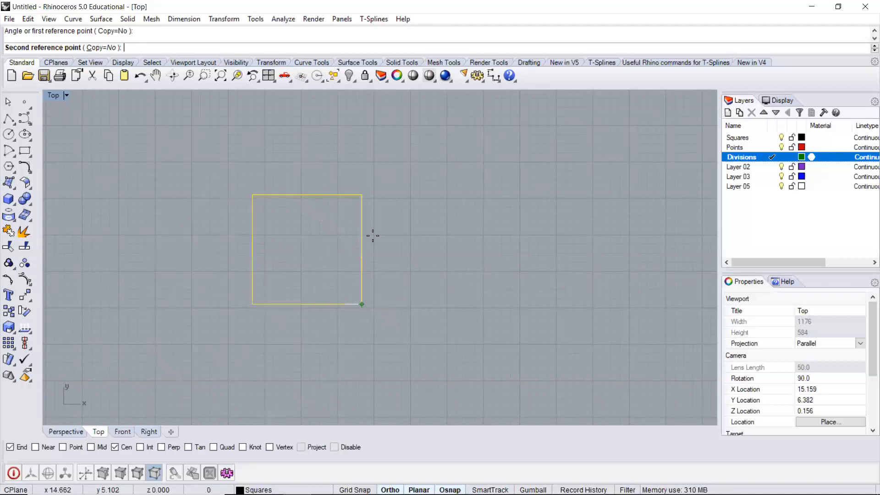
{"action": "key", "text": "F8"}
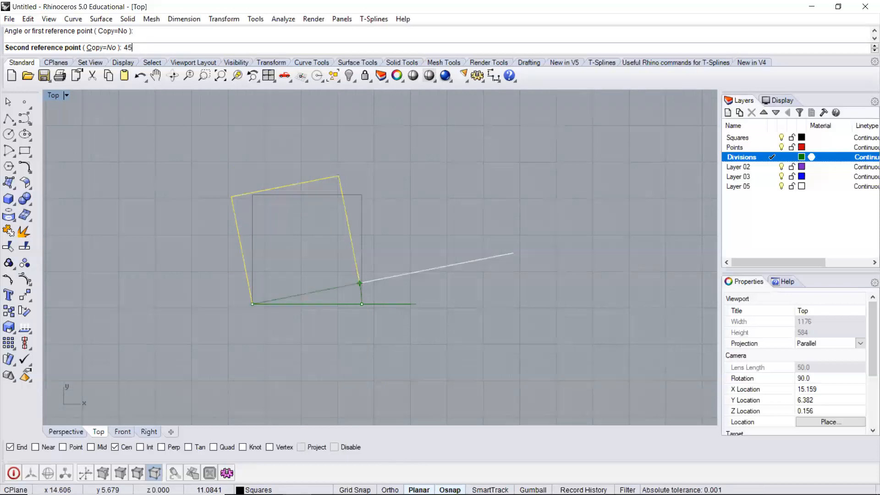
{"action": "key", "text": "Return"}
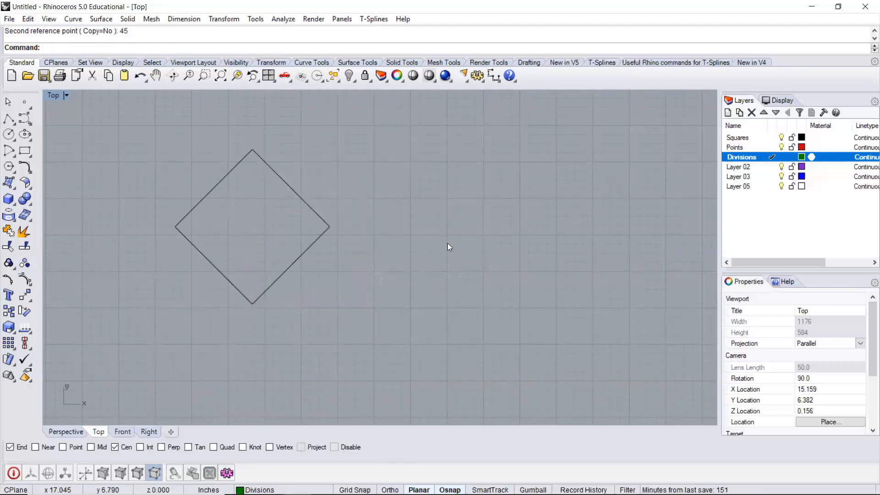
- Rotate the tilted square 45 degrees about its center, enabling the Mid snap and using the upper-right edge's midpoint as first reference, with Ortho off
{"action": "left_click", "coordinate": [290, 270]}
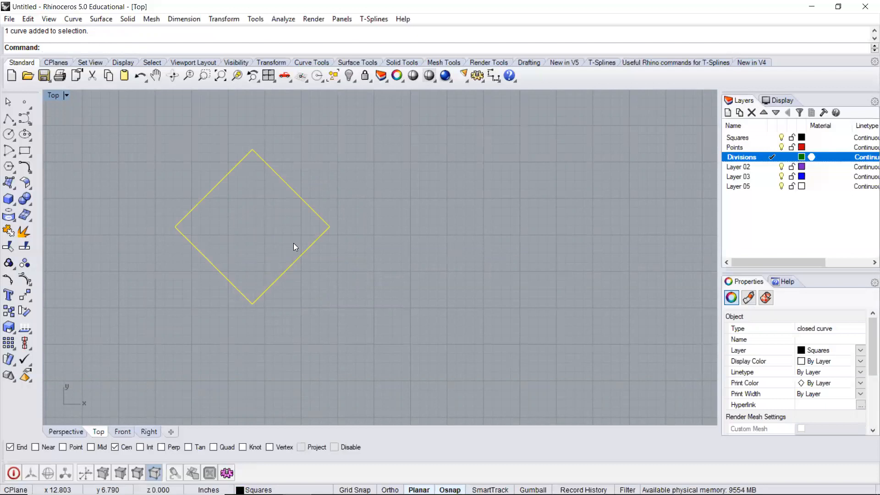
{"action": "type", "text": "Rotate"}
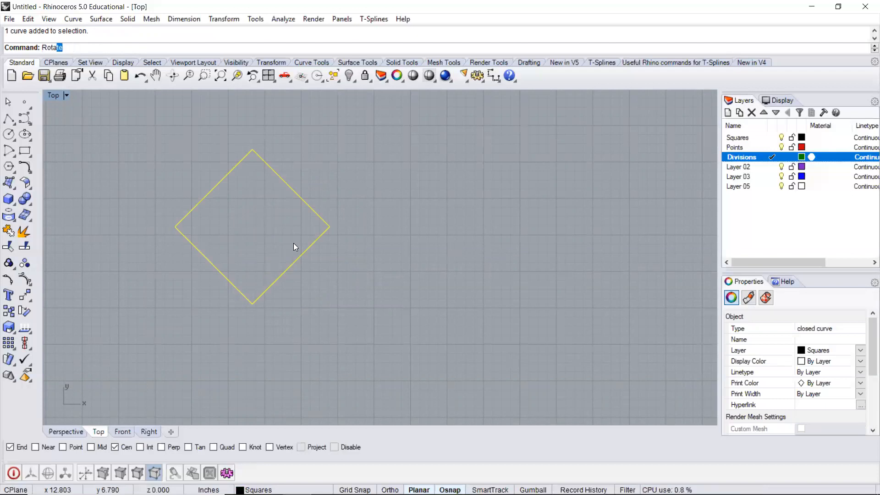
{"action": "key", "text": "Return"}
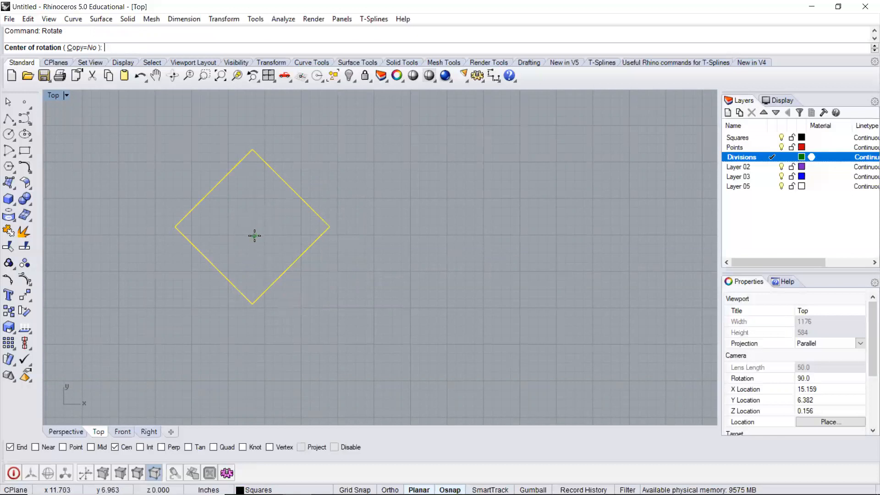
{"action": "left_click", "coordinate": [279, 279]}
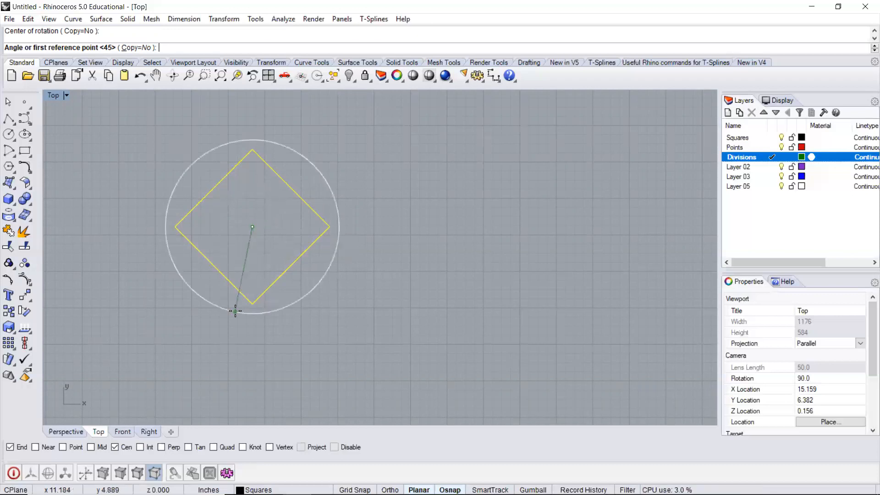
{"action": "left_click", "coordinate": [91, 447]}
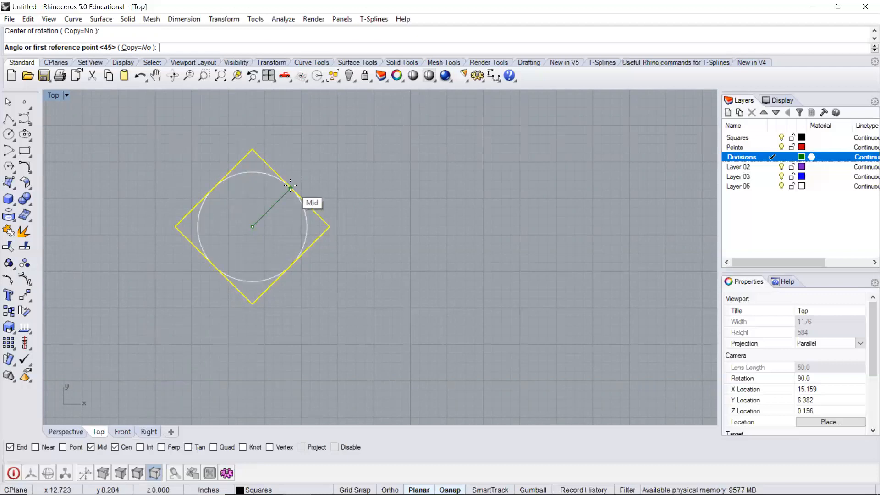
{"action": "left_click", "coordinate": [290, 187]}
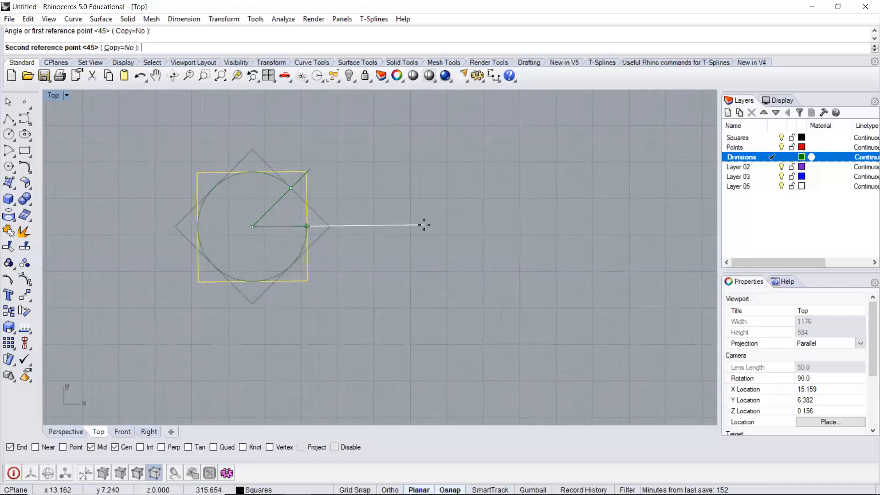
{"action": "left_click", "coordinate": [390, 490]}
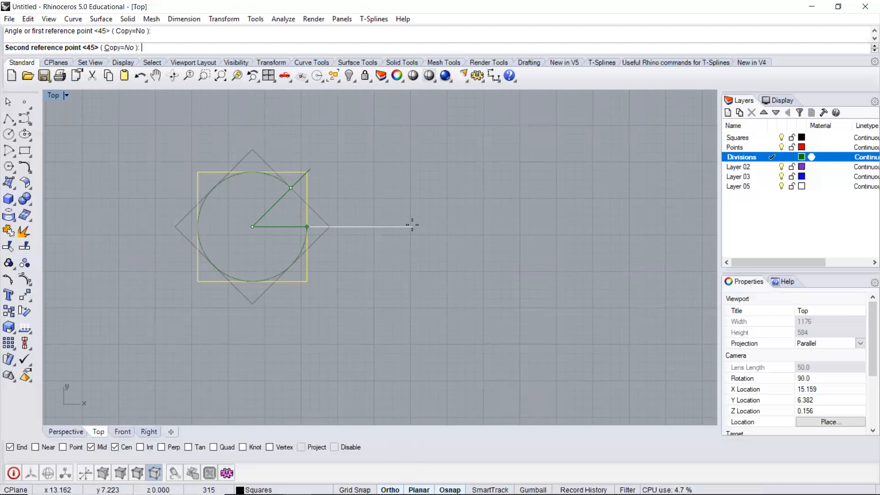
{"action": "key", "text": "F8"}
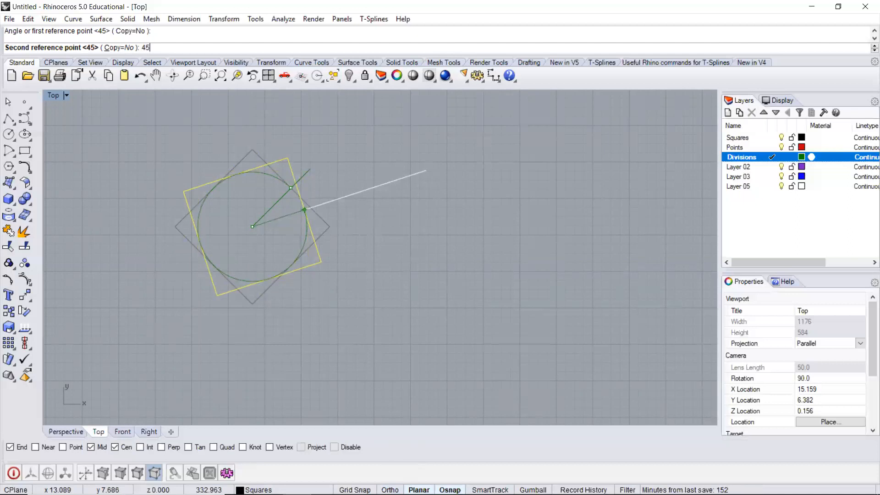
{"action": "key", "text": "Return"}
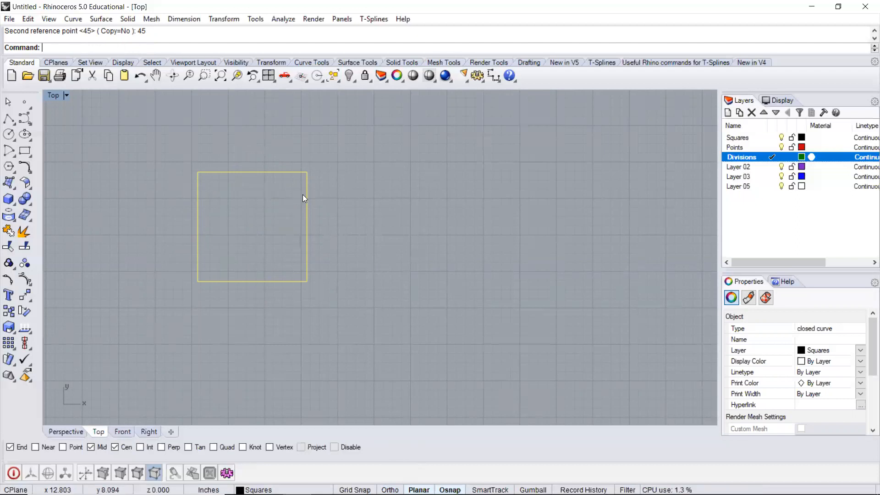
- Move the selected square freehand about 1 inch to the right and 0.3 inch down
{"action": "left_click_drag", "start_coordinate": [308, 193], "coordinate": [344, 204]}
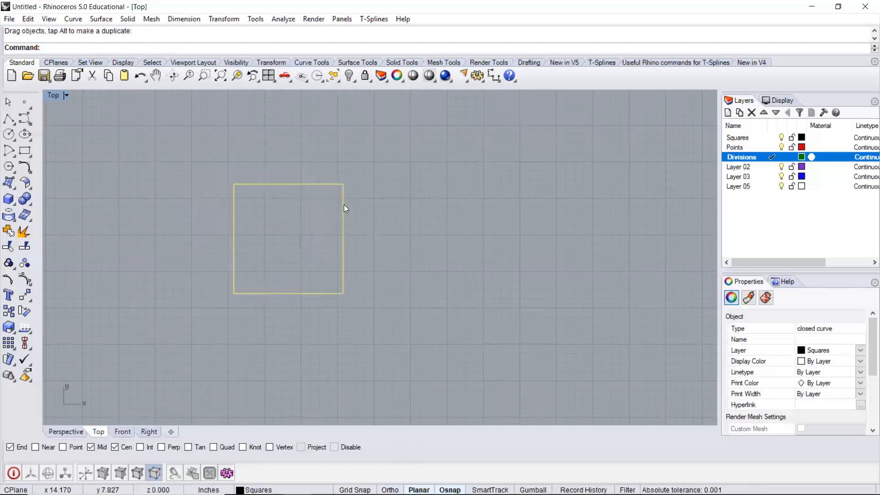